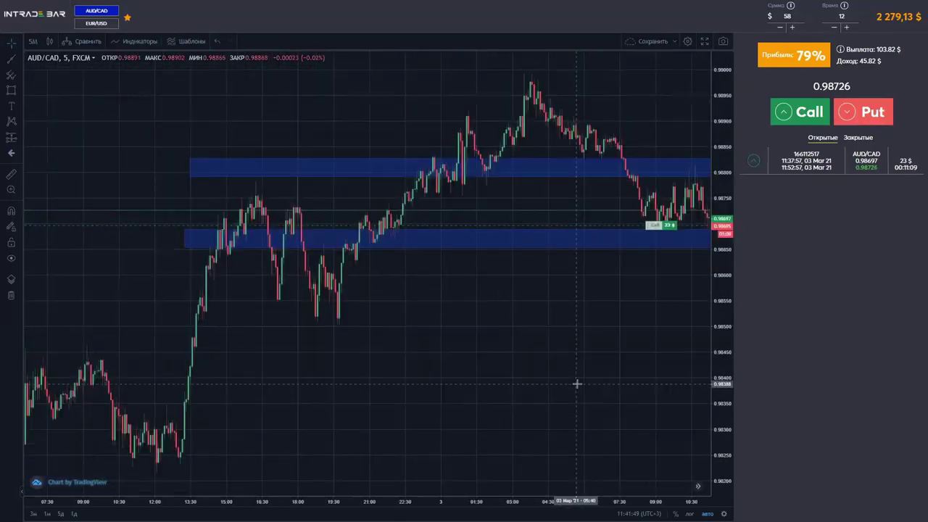
# - Zoom the 5M AUD/CAD chart out to show the trendline, then place a 23 $ Put
pyautogui.moveTo(102, 468); pyautogui.dragTo(365, 329)
pyautogui.scroll(2, 435, 416)
pyautogui.scroll(2, 549, 285)
pyautogui.scroll(2, 616, 326)
pyautogui.scroll(3, 495, 404)
pyautogui.scroll(-1, 695, 391)
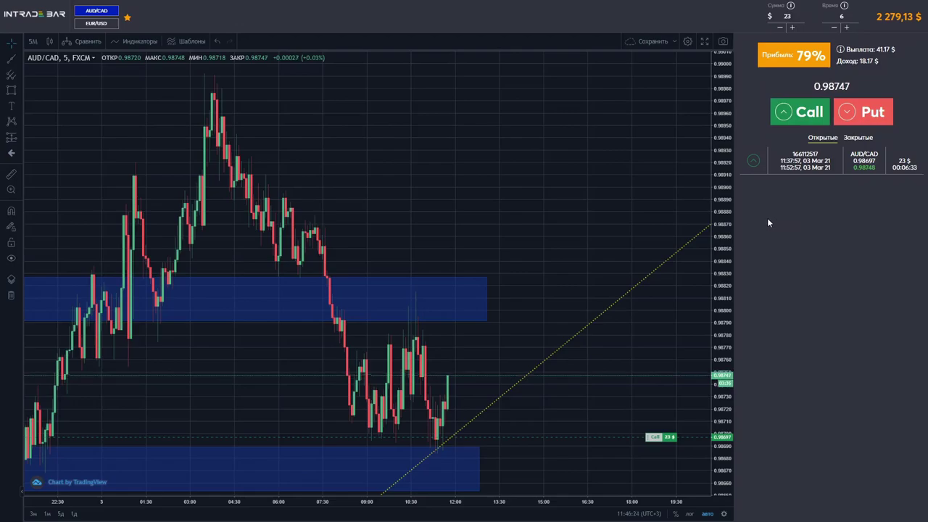
pyautogui.click(865, 123)
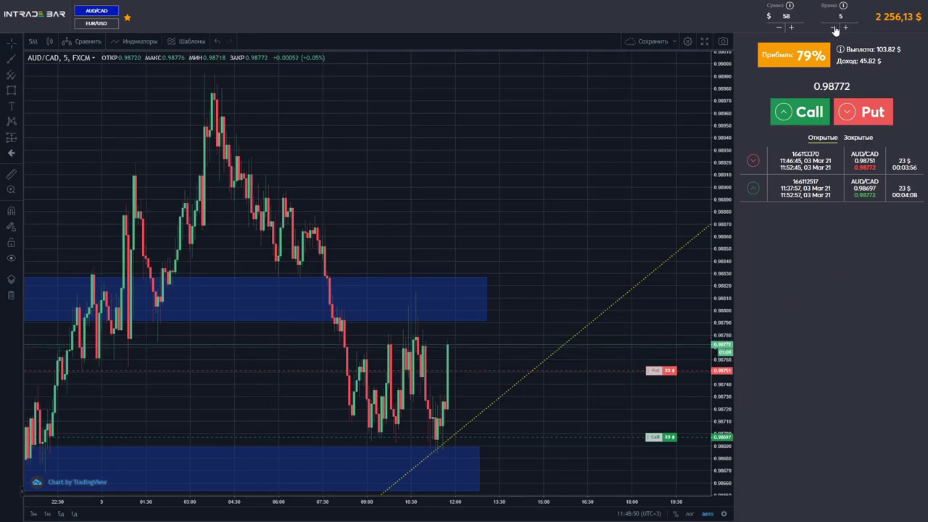
# - Place a 145 $ Put on AUD/CAD, then open a 24 $ Put once the earlier trades settle
pyautogui.click(854, 116)
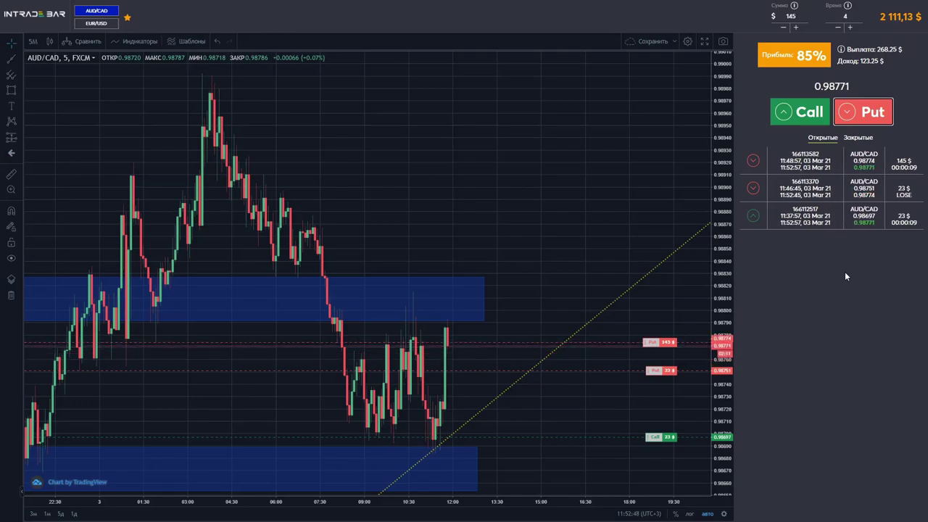
pyautogui.scroll(3, 367, 391)
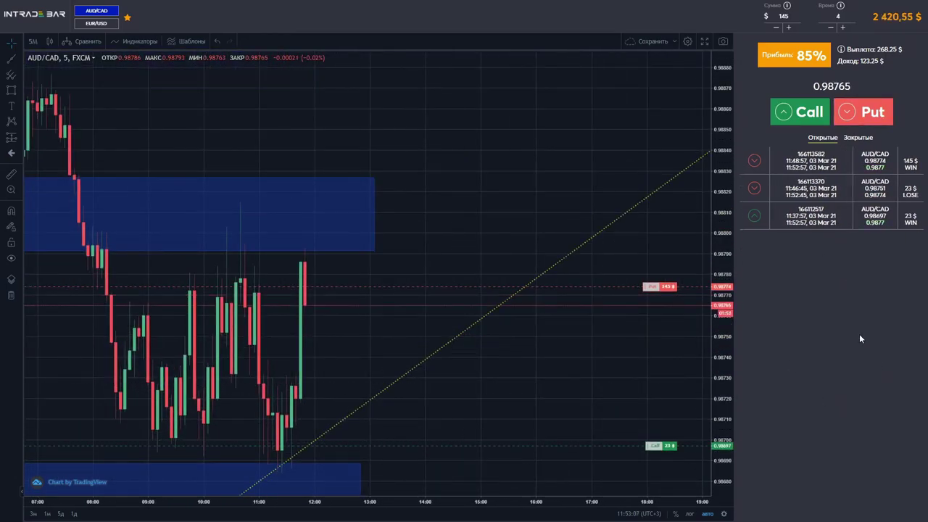
pyautogui.click(860, 119)
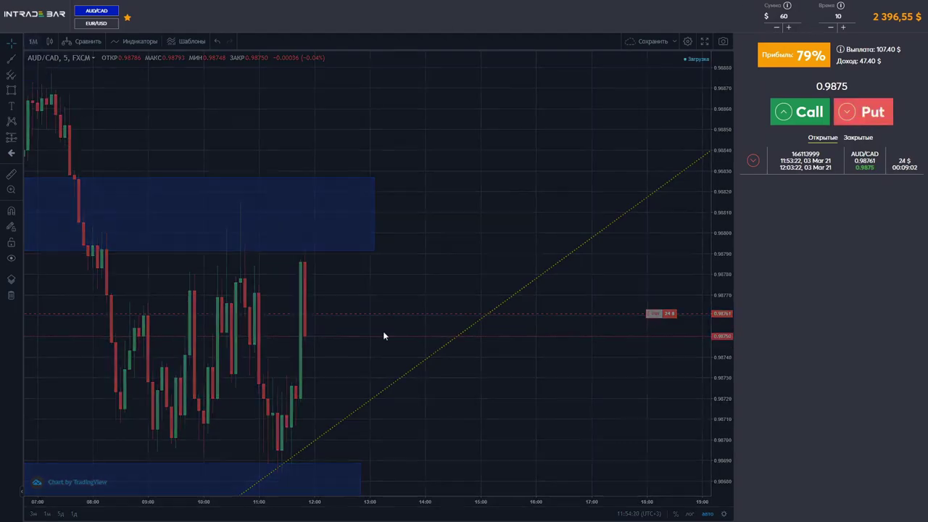
# - Switch the chart to 1M candles and lower the trade duration to 6 minutes
pyautogui.press('1')
pyautogui.press('Return')
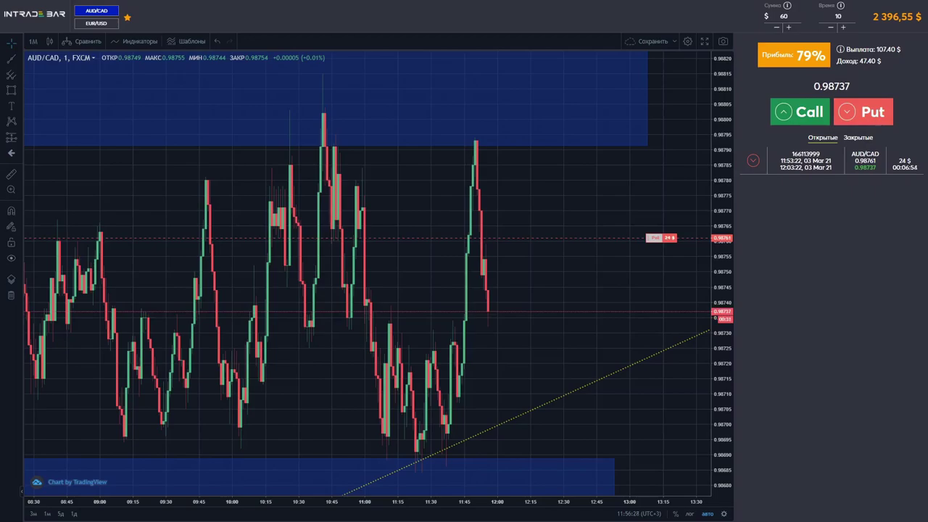
pyautogui.click(830, 27)
pyautogui.click(830, 27)
pyautogui.click(830, 27)
pyautogui.click(830, 26)
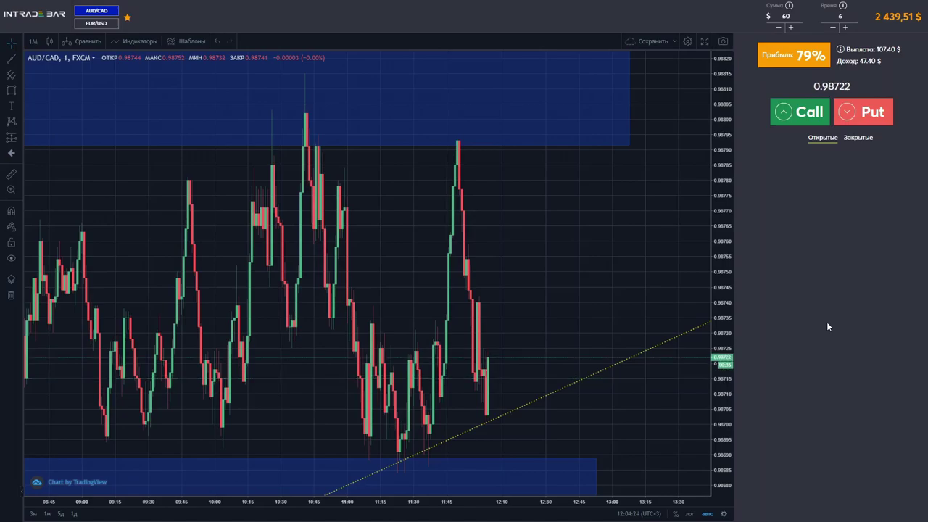
# - Open a 24 $ Call and a 24 $ Put on AUD/CAD, then switch to 5M candles
pyautogui.click(800, 111)
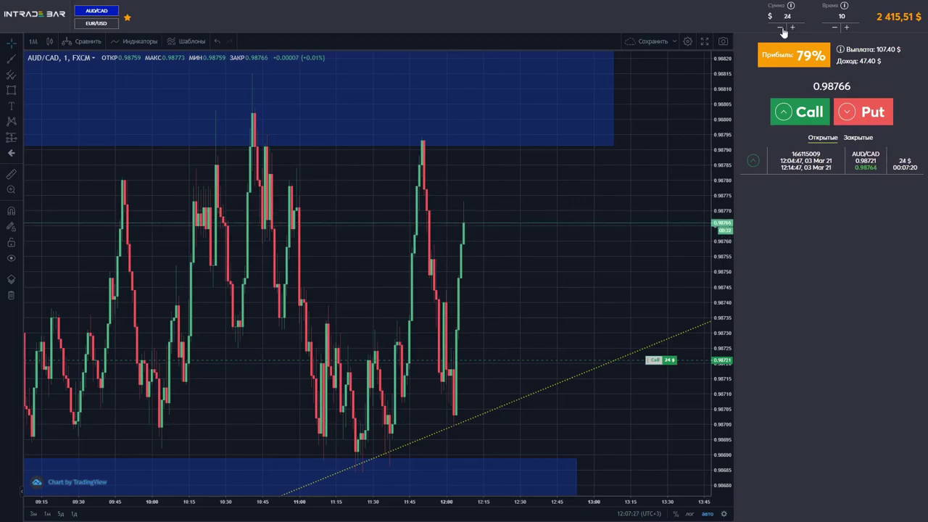
pyautogui.click(862, 112)
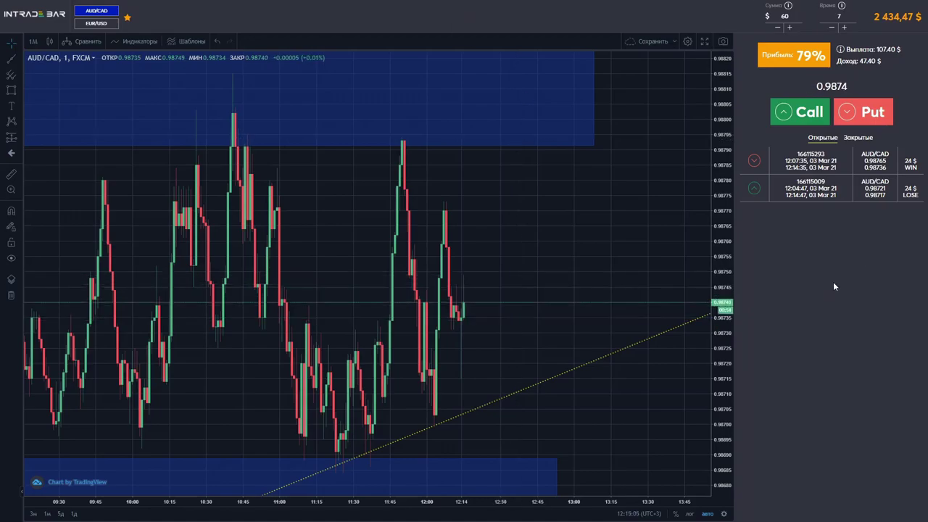
pyautogui.press('5')
pyautogui.press('Return')
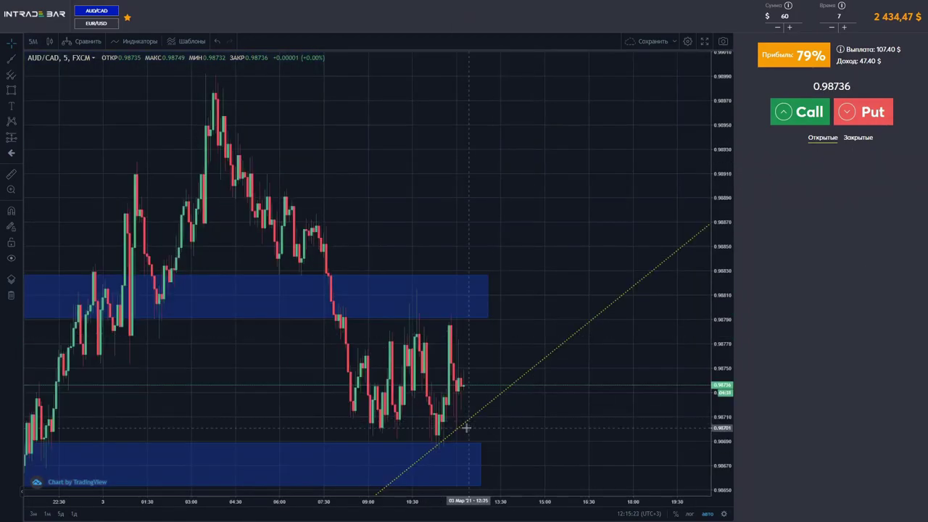
# - Open a 60 $ AUD/CAD Call, return the chart to 1M candles, and raise the trade amount
pyautogui.click(799, 111)
pyautogui.press('1')
pyautogui.press('Return')
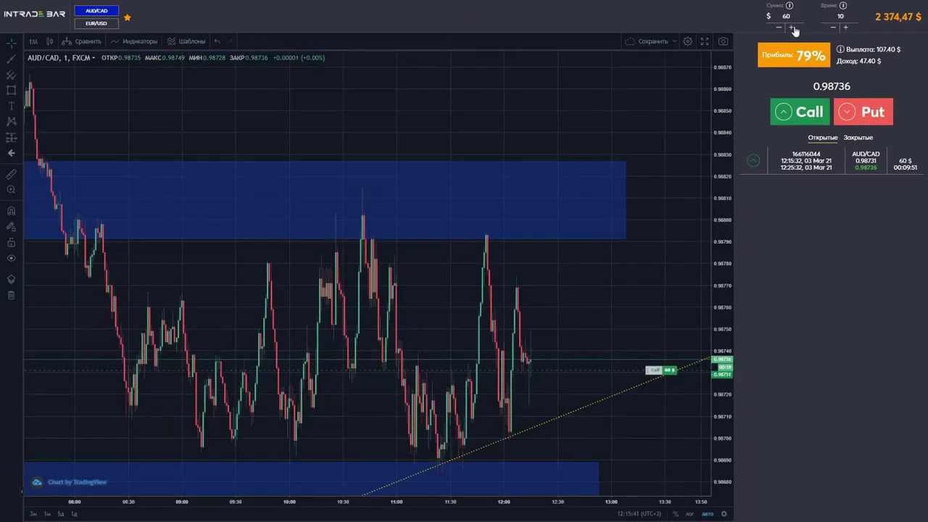
pyautogui.click(791, 27)
pyautogui.click(617, 232)
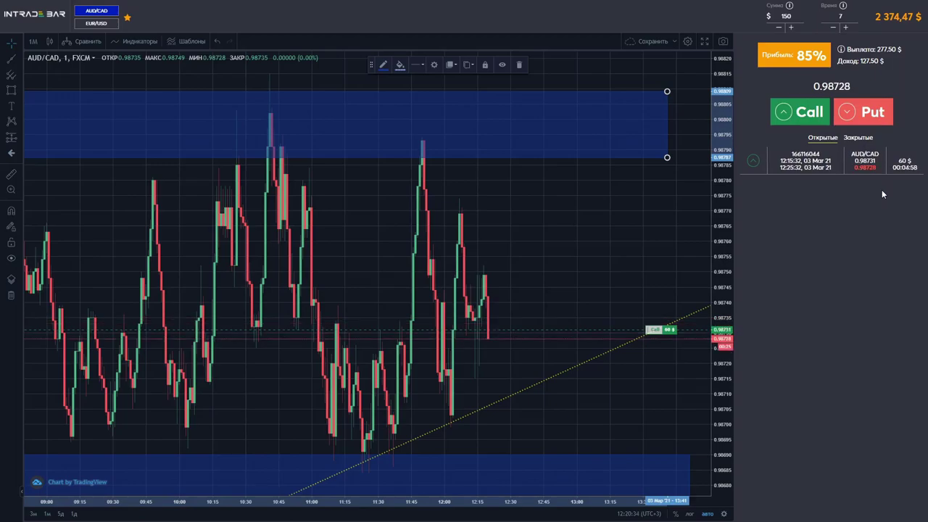
pyautogui.click(344, 187)
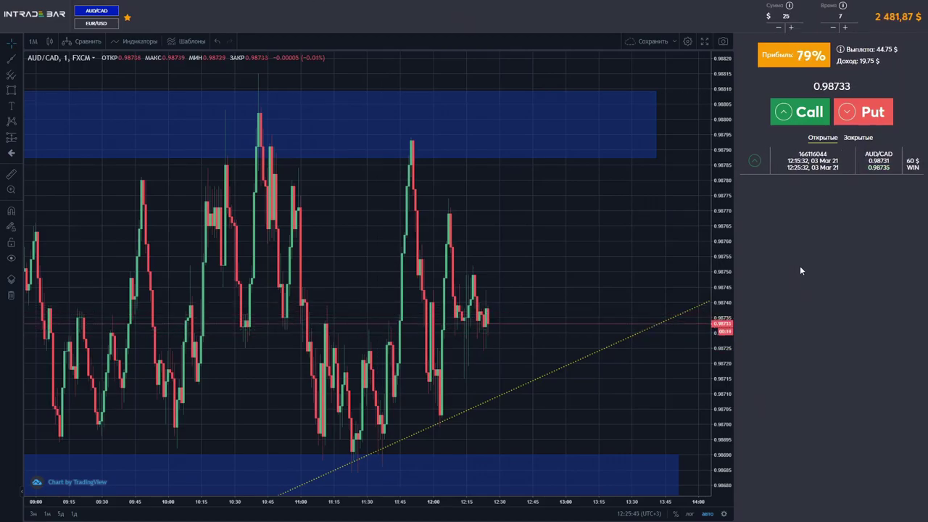
# - Place a 25 $ Put and drag the upper blue zone's top edge down to narrow it
pyautogui.click(866, 112)
pyautogui.click(367, 160)
pyautogui.moveTo(655, 91); pyautogui.dragTo(657, 112)
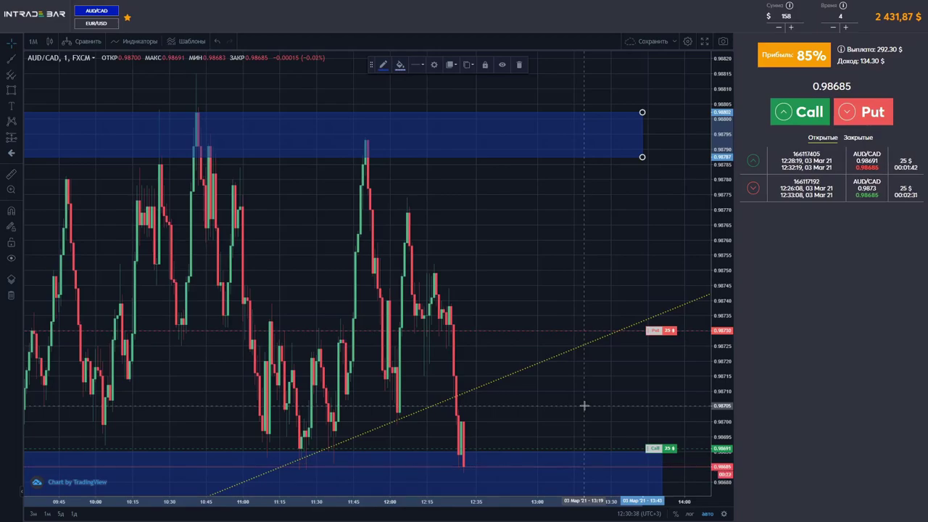
pyautogui.scroll(-5, 584, 405)
# - On 3M candles, stretch the lower blue zone's left edge further left, then switch back to 1M
pyautogui.scroll(6, 478, 459)
pyautogui.scroll(-1, 580, 502)
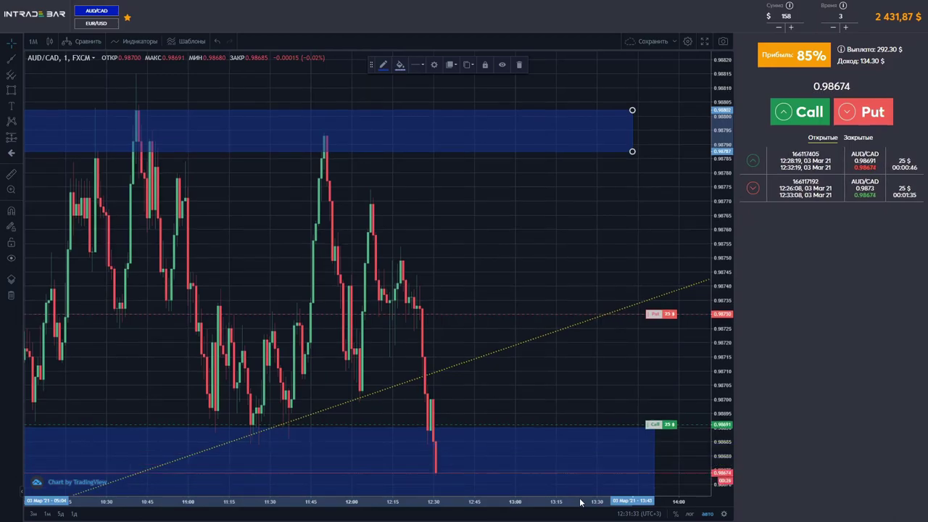
pyautogui.press('3')
pyautogui.press('Return')
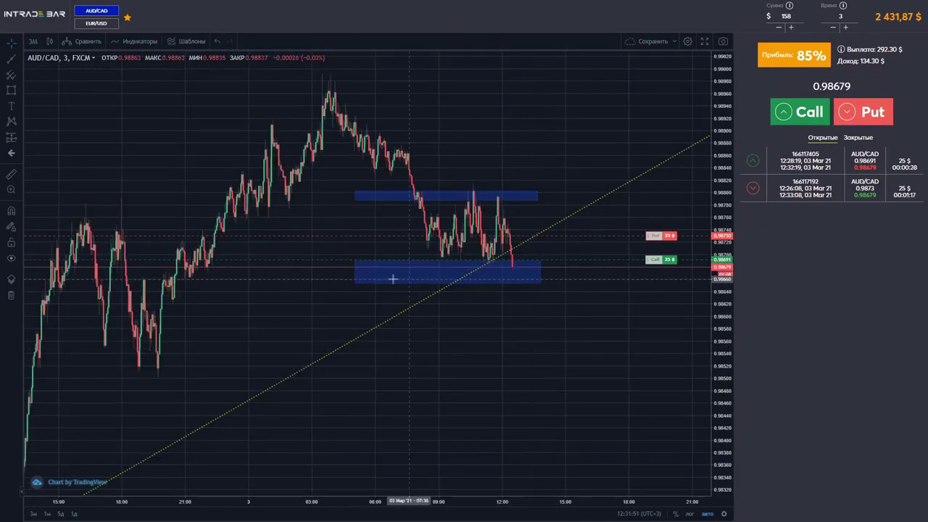
pyautogui.moveTo(356, 279); pyautogui.dragTo(31, 278)
pyautogui.scroll(3, 489, 360)
pyautogui.scroll(3, 555, 406)
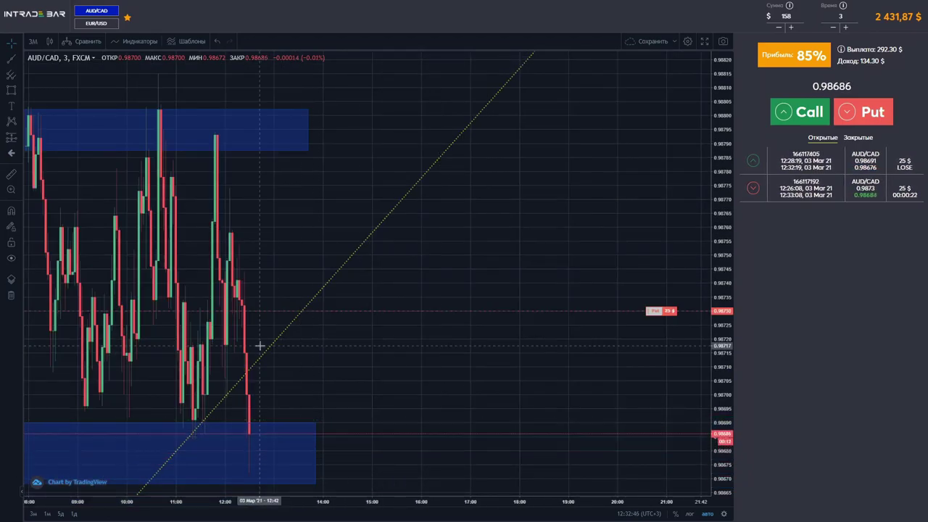
pyautogui.press('1')
pyautogui.press('Return')
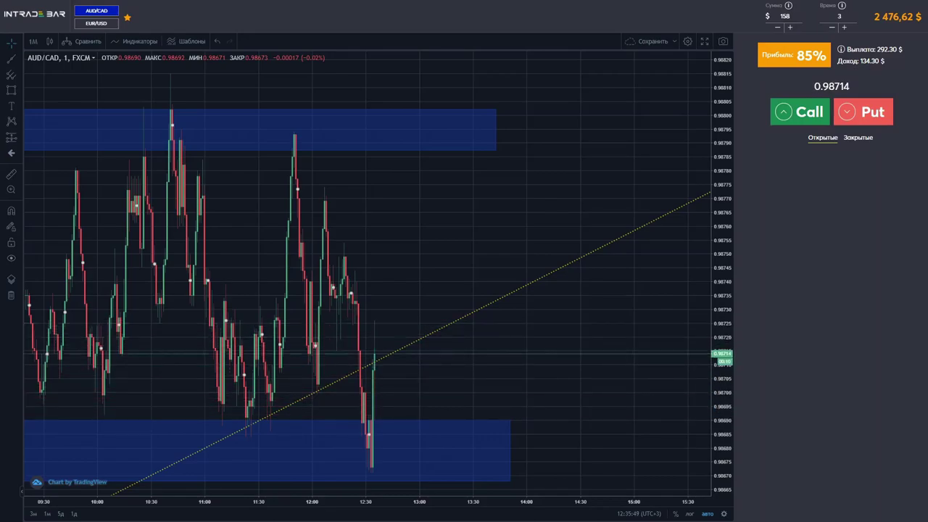
# - Raise the expiry from 3 to 10 minutes and open a 158 $ Put on AUD/CAD
pyautogui.click(843, 27)
pyautogui.click(843, 27)
pyautogui.click(858, 114)
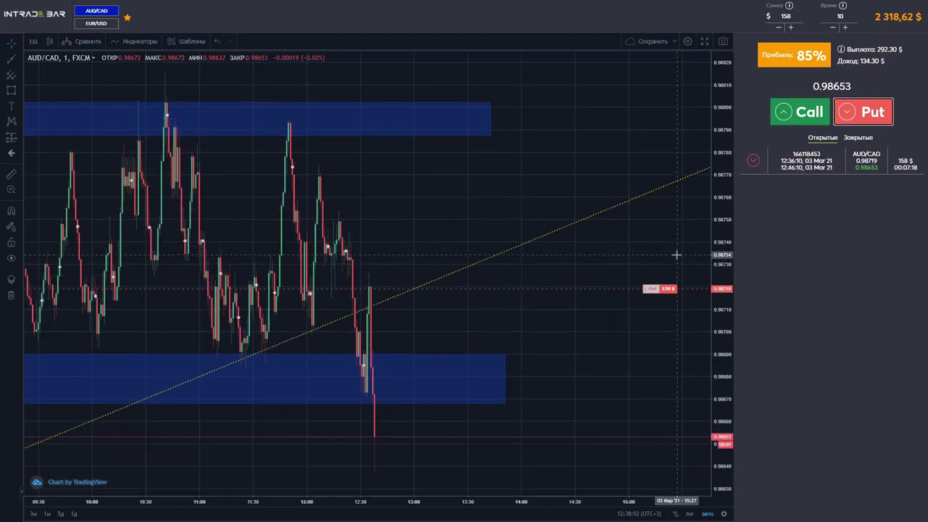
# - Zoom the AUD/CAD chart's time axis out to show a longer stretch of earlier prices
pyautogui.scroll(-2, 605, 397)
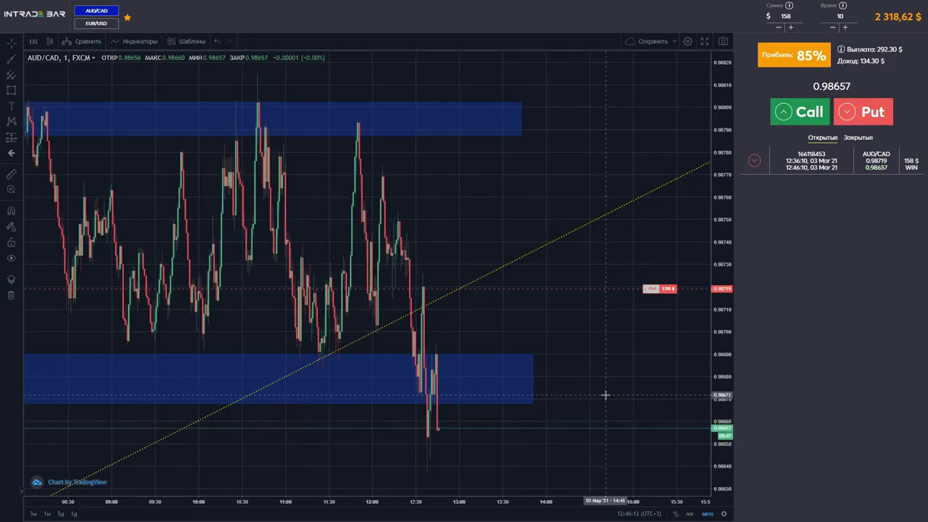
pyautogui.scroll(-3, 554, 408)
# - Readjust the chart and open a 10 $ Put on AUD/CAD, followed by another Put
pyautogui.scroll(2, 555, 408)
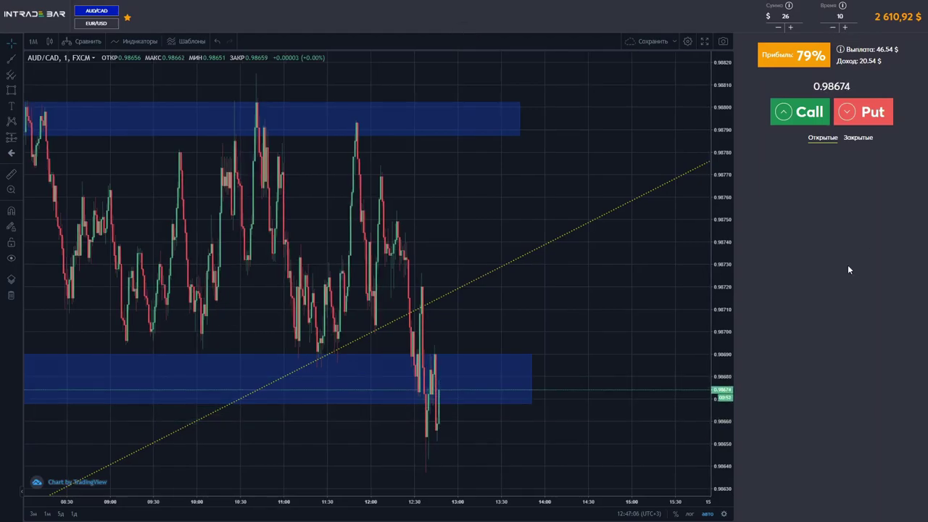
pyautogui.click(845, 125)
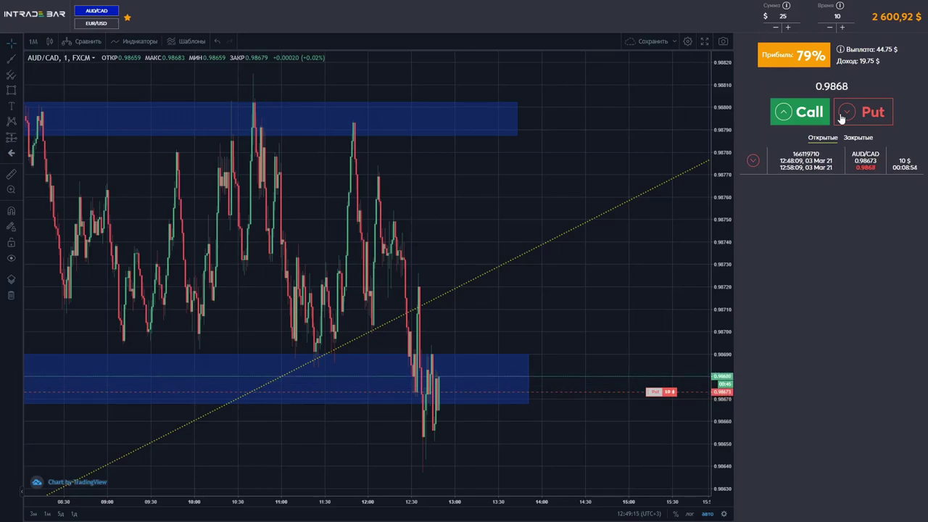
pyautogui.click(841, 118)
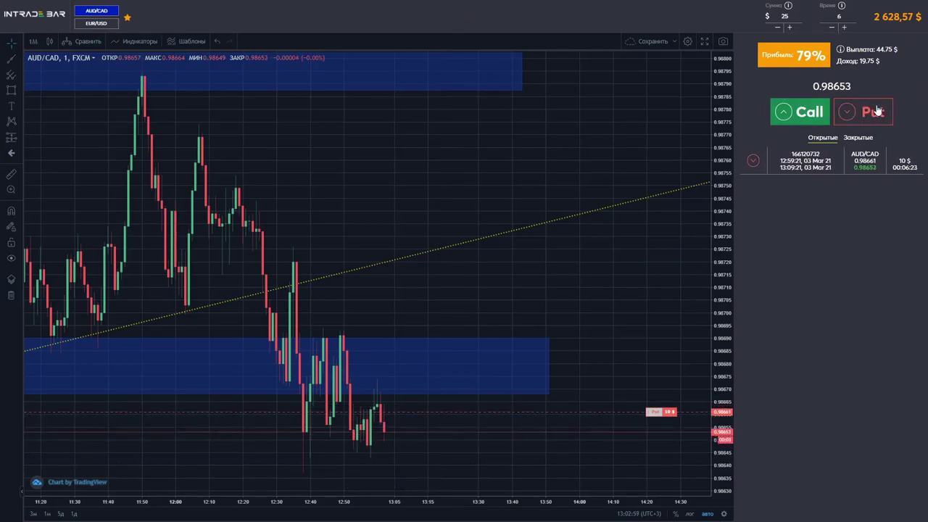
pyautogui.press('5')
pyautogui.press('Return')
pyautogui.click(33, 40)
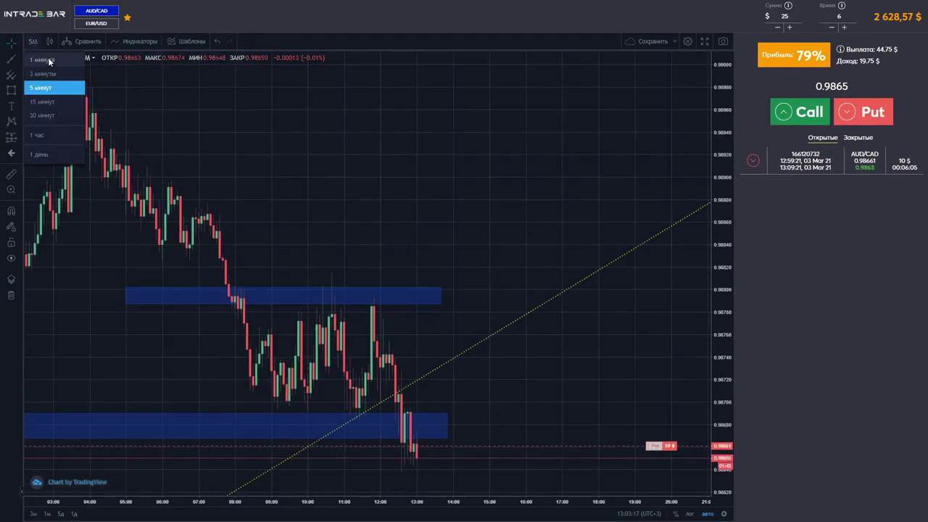
pyautogui.click(44, 71)
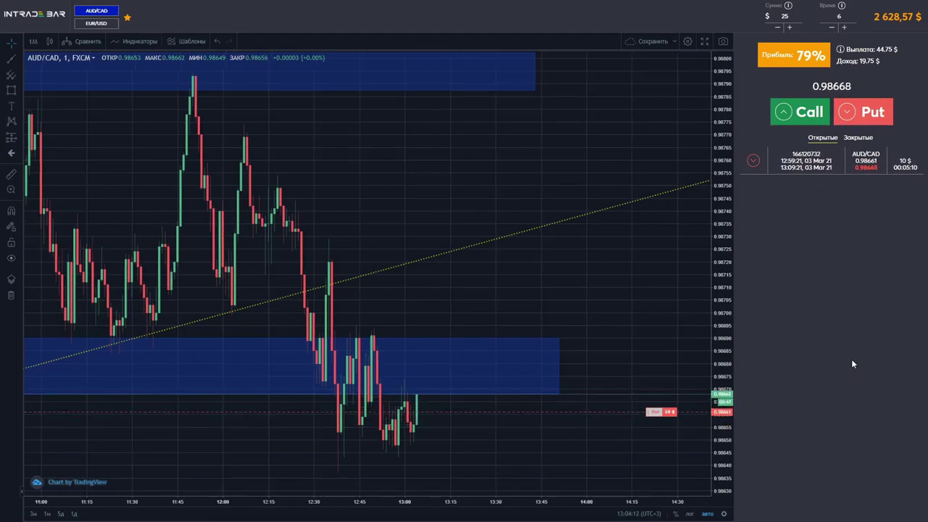
pyautogui.click(869, 112)
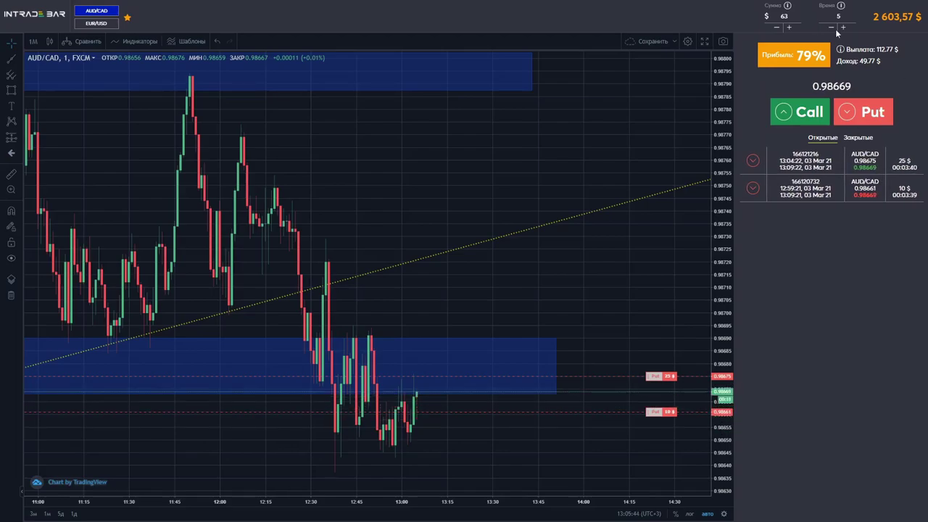
# - Shorten the trade expiry to 3 minutes and place another AUD/CAD Put trade
pyautogui.click(831, 27)
pyautogui.click(831, 27)
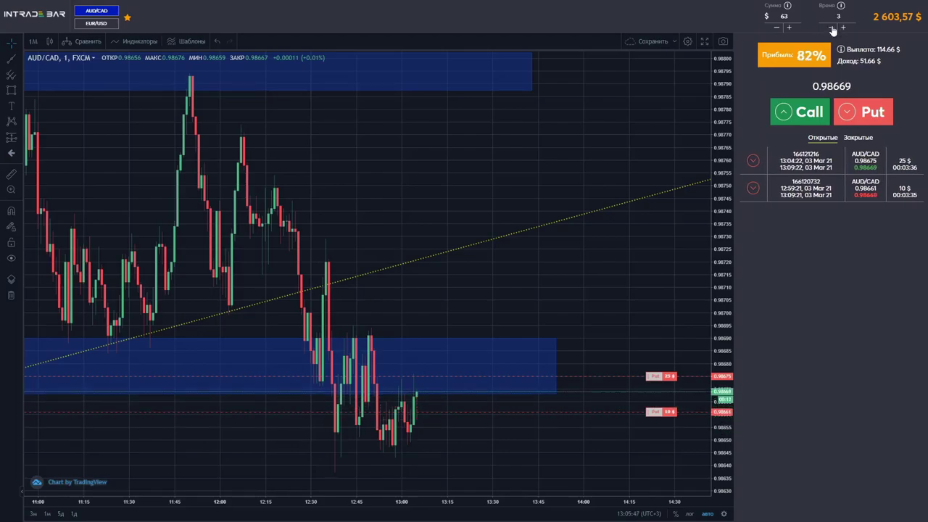
pyautogui.click(855, 113)
pyautogui.write('26')
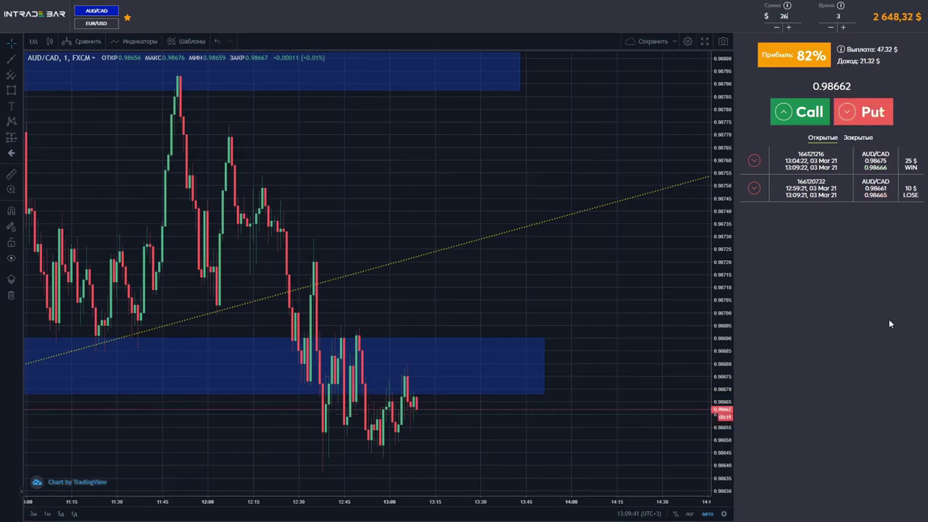
# - Open a 26 $ ten-minute AUD/CAD Put, then set the next trade's expiry to 7 minutes
pyautogui.click(871, 120)
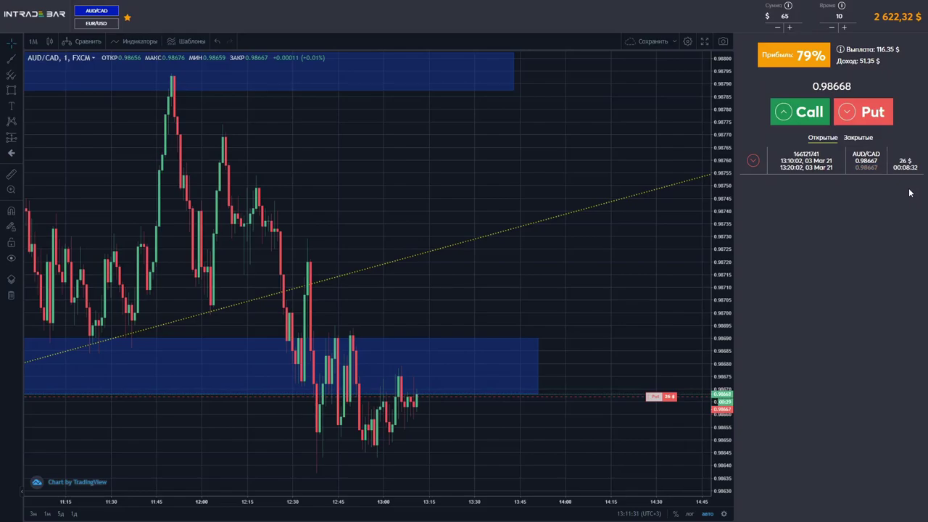
pyautogui.click(830, 28)
pyautogui.click(830, 27)
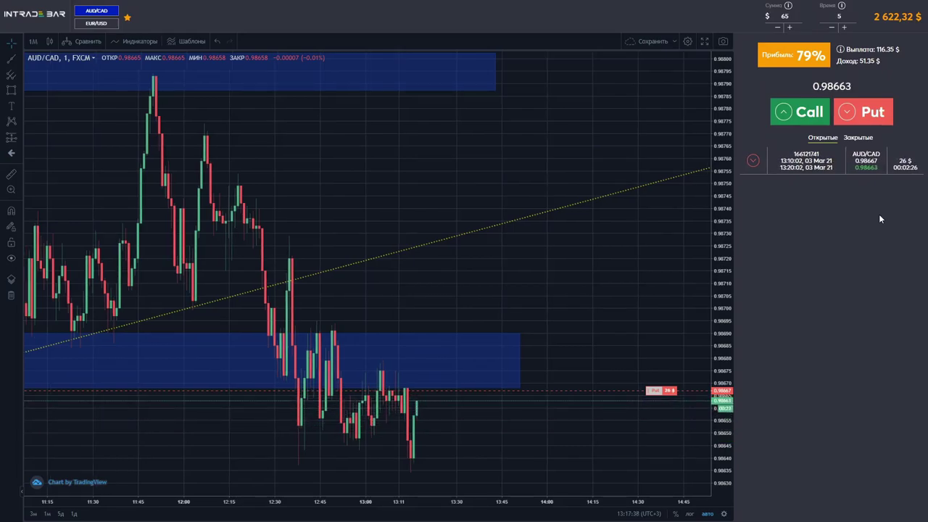
pyautogui.doubleClick(831, 26)
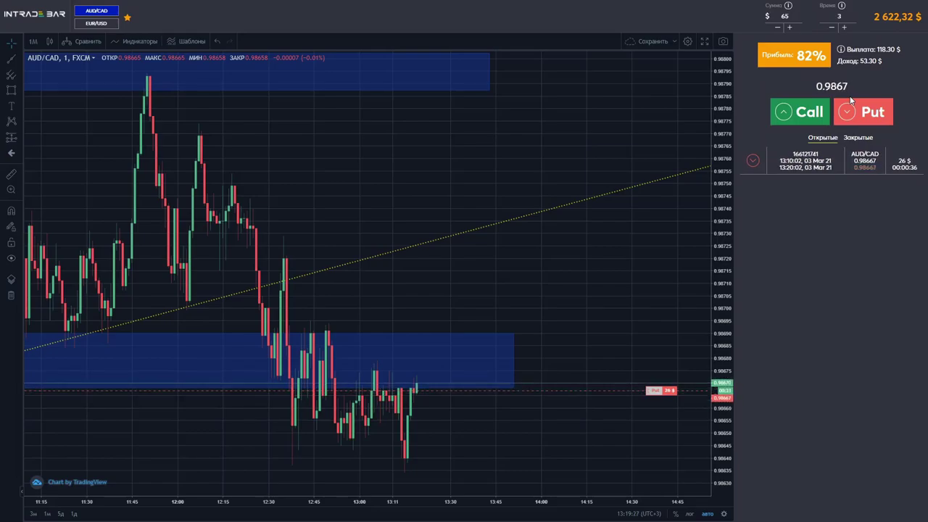
pyautogui.write('7')
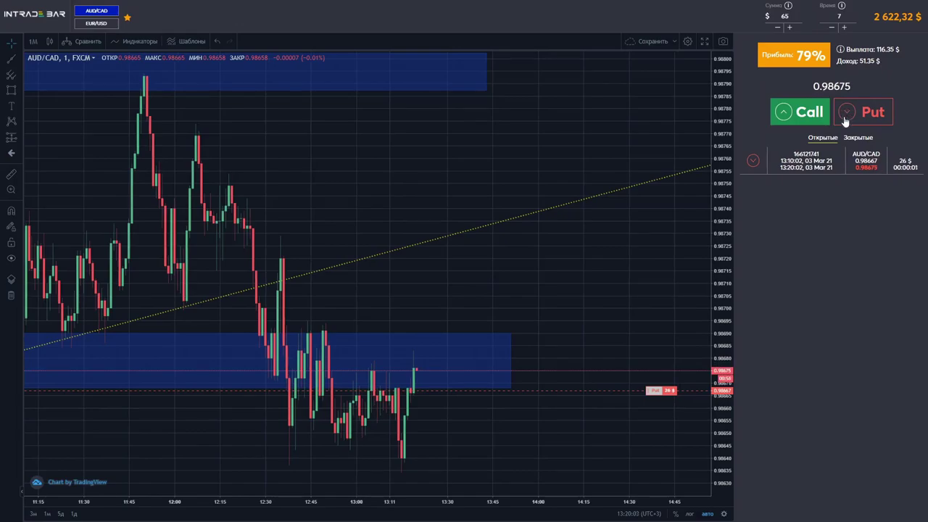
# - Place a 65 $ Put and then a 26 $ Put on AUD/CAD, each with 7-minute expiry
pyautogui.click(843, 122)
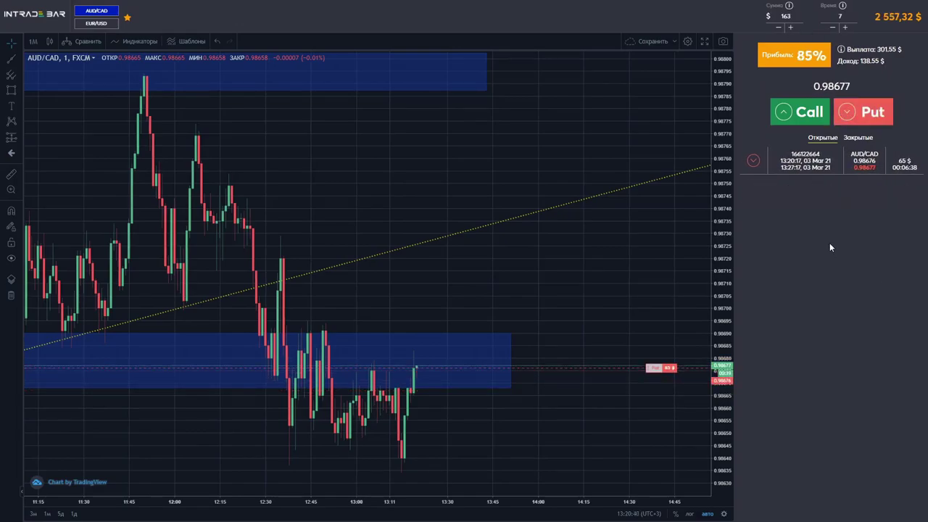
pyautogui.click(871, 113)
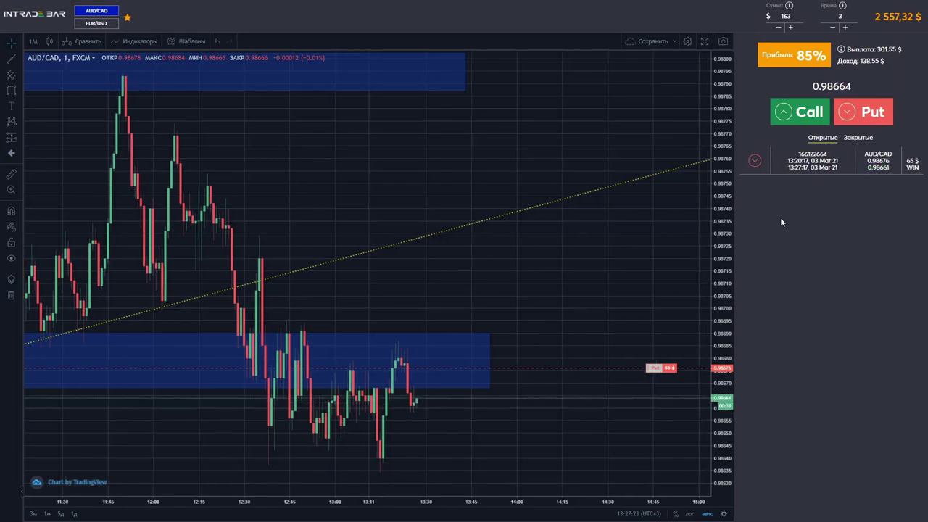
pyautogui.click(856, 124)
# - Add a horizontal level at 0.98681 from the line drawing tools
pyautogui.click(10, 57)
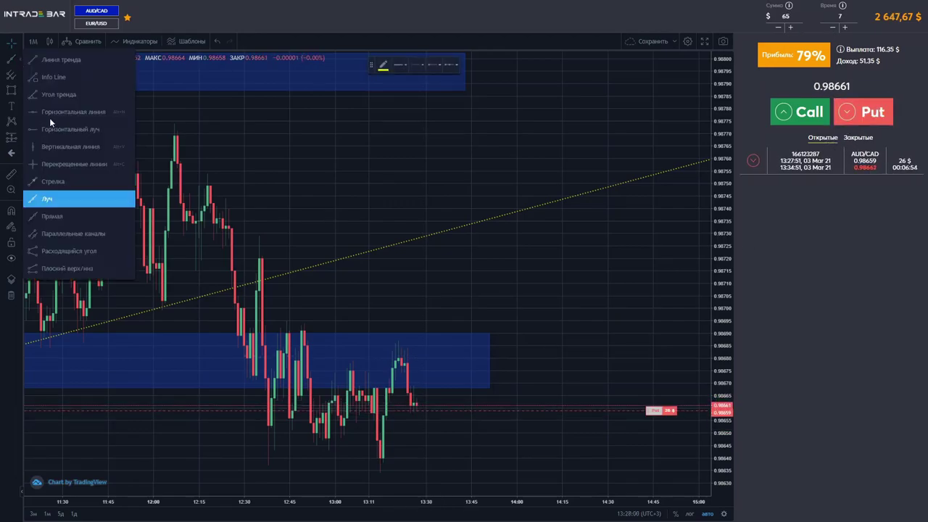
pyautogui.click(50, 117)
pyautogui.click(400, 332)
pyautogui.click(368, 354)
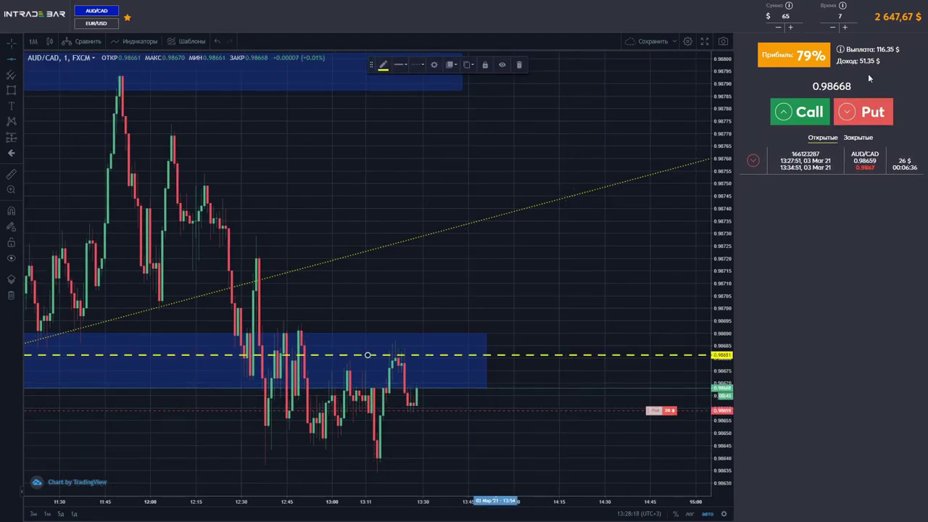
# - Deselect the horizontal level, pan to the latest candles and draw a dotted trend line
pyautogui.click(616, 439)
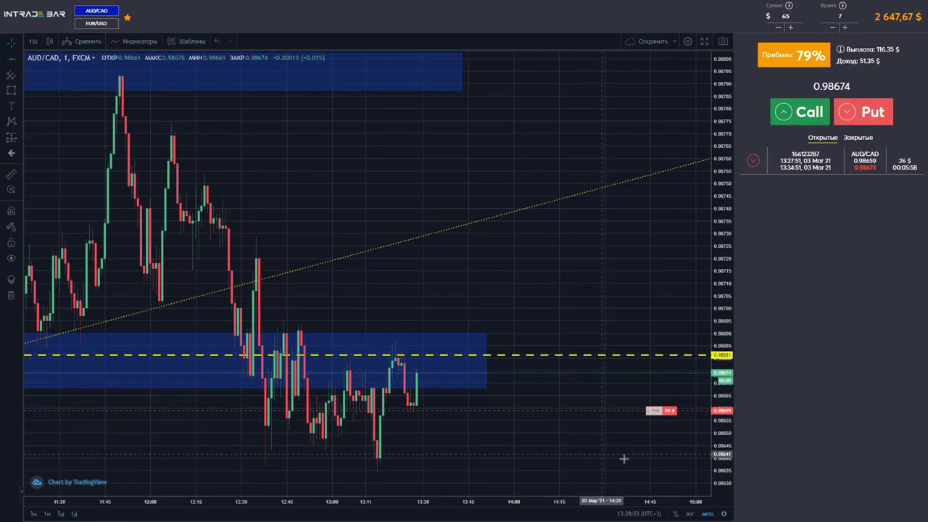
pyautogui.moveTo(326, 398); pyautogui.dragTo(305, 398)
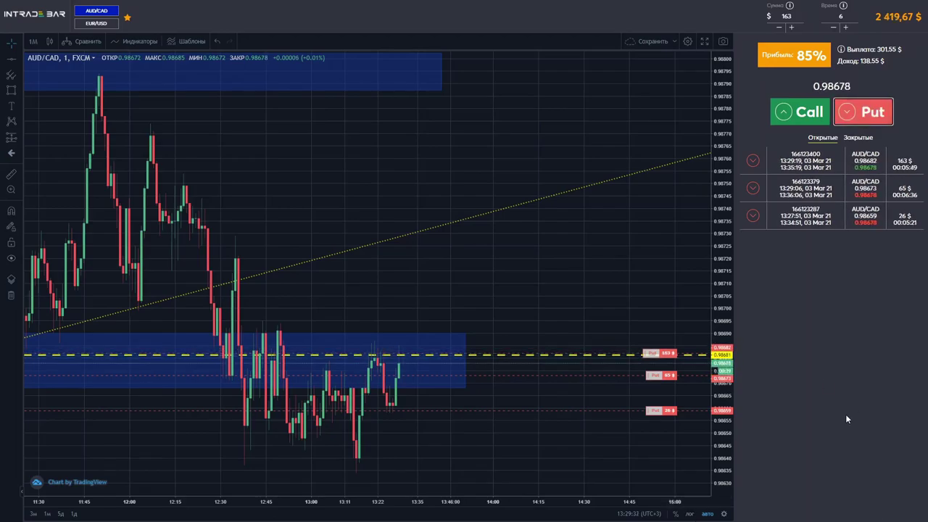
pyautogui.click(21, 64)
pyautogui.click(65, 62)
pyautogui.click(232, 440)
pyautogui.click(422, 311)
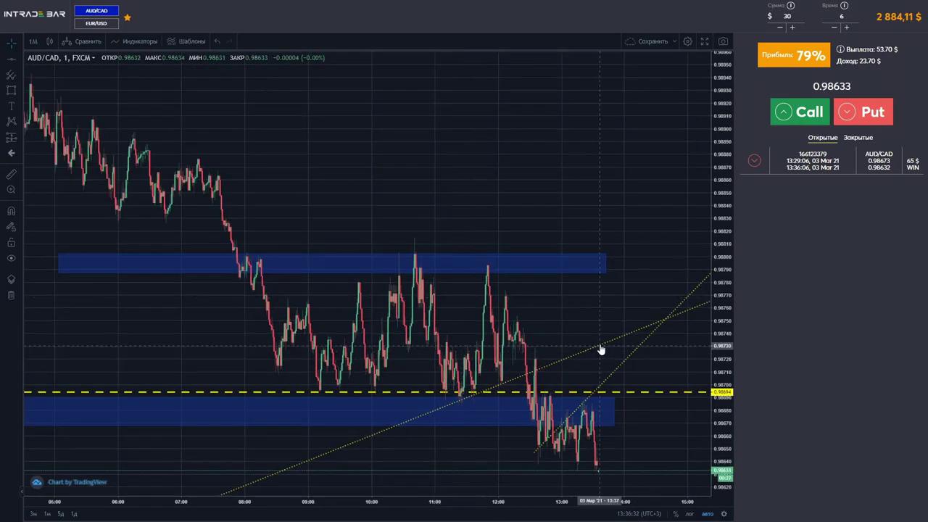
# - Select the current stake amount so it can be replaced
pyautogui.tripleClick(787, 16)
# - Place a 28 $ Put trade and lower the yellow level to 0.98649
pyautogui.write('28')
pyautogui.click(863, 112)
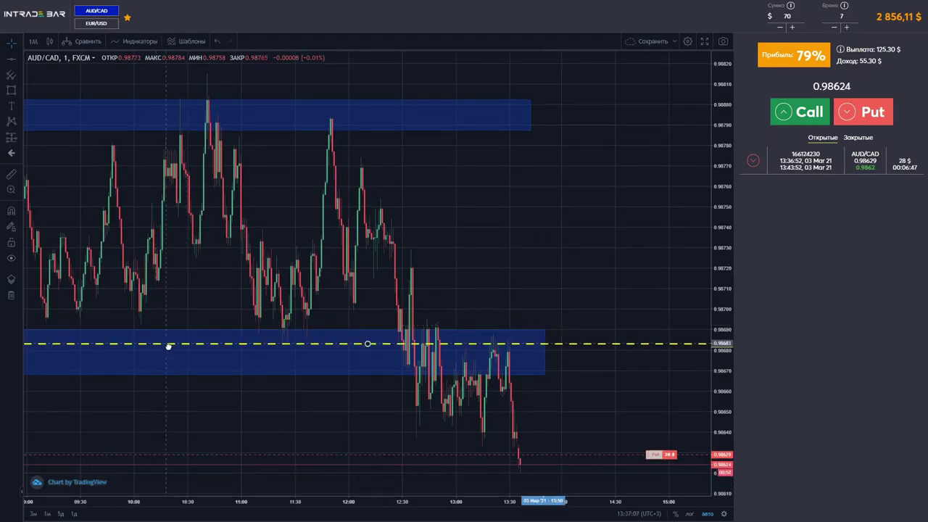
pyautogui.moveTo(164, 324); pyautogui.dragTo(364, 413)
pyautogui.scroll(3, 364, 406)
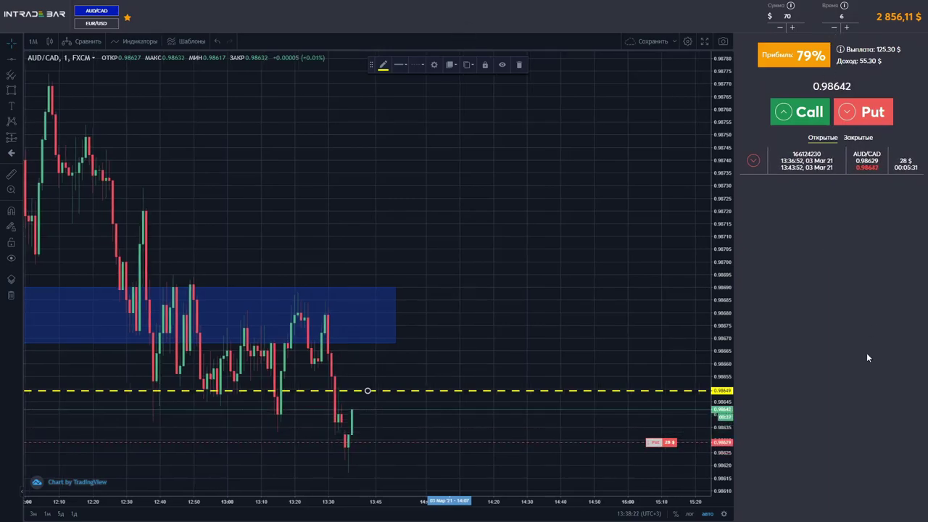
# - Place two 70 $ Put trades and switch the line tool to Ray
pyautogui.click(862, 112)
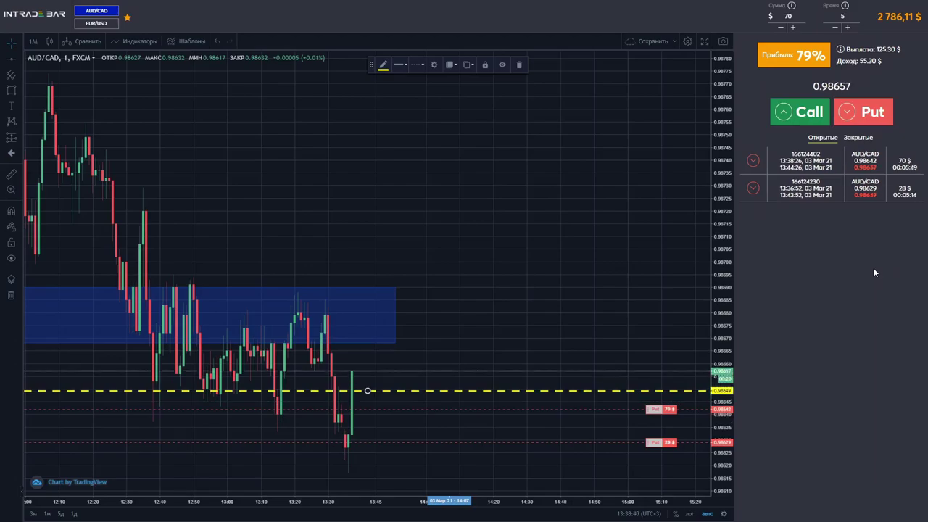
pyautogui.click(862, 111)
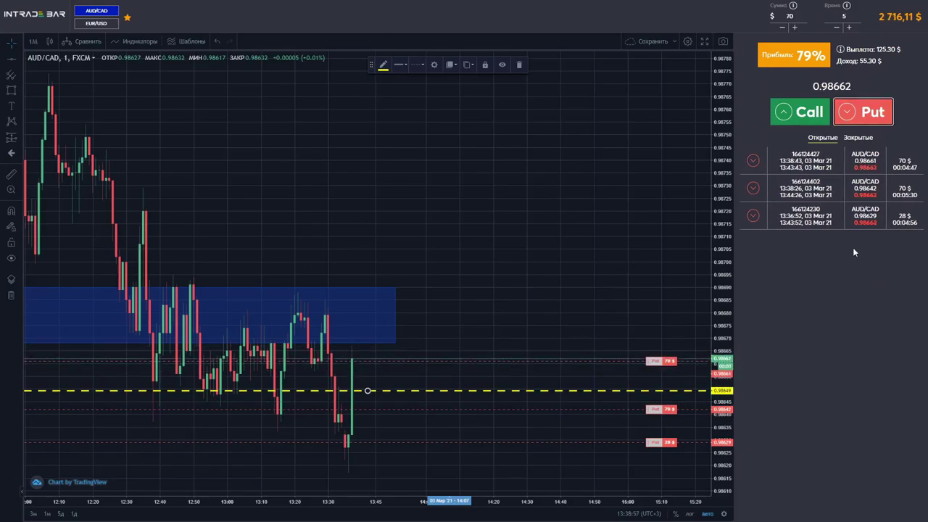
pyautogui.click(16, 59)
pyautogui.click(49, 198)
pyautogui.scroll(-5, 145, 128)
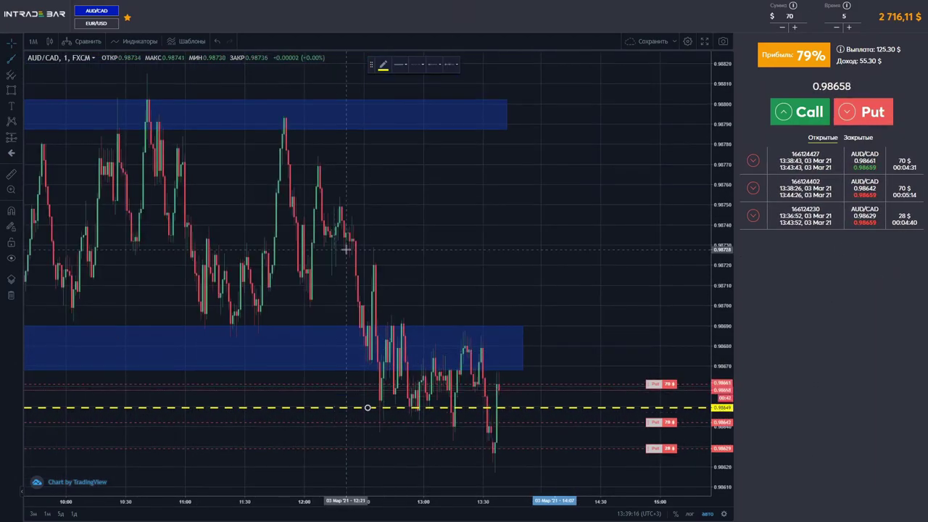
# - Switch to 5-minute candles and draw a descending ray through two swing highs
pyautogui.scroll(6, 145, 128)
pyautogui.click(33, 40)
pyautogui.click(36, 73)
pyautogui.click(279, 333)
pyautogui.click(472, 324)
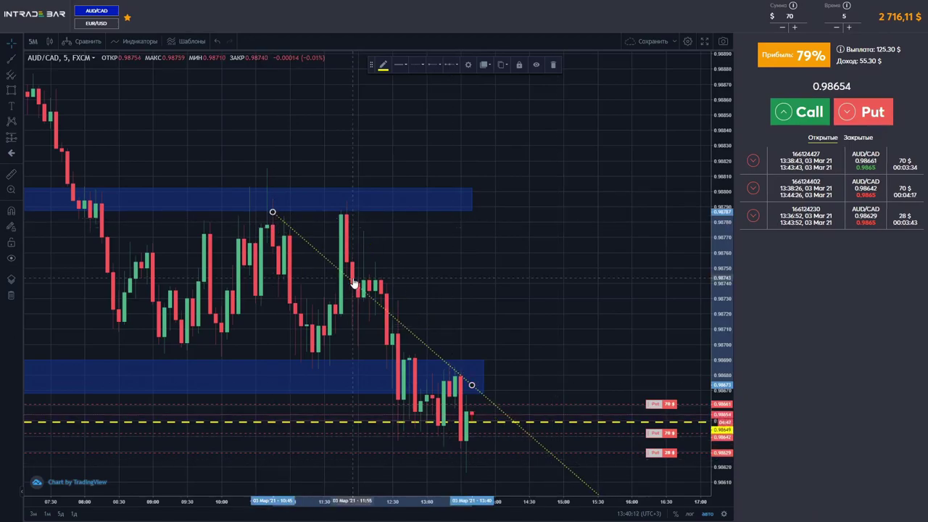
# - Return to 1-minute candles and place a 175 $ Put trade
pyautogui.click(32, 41)
pyautogui.click(32, 61)
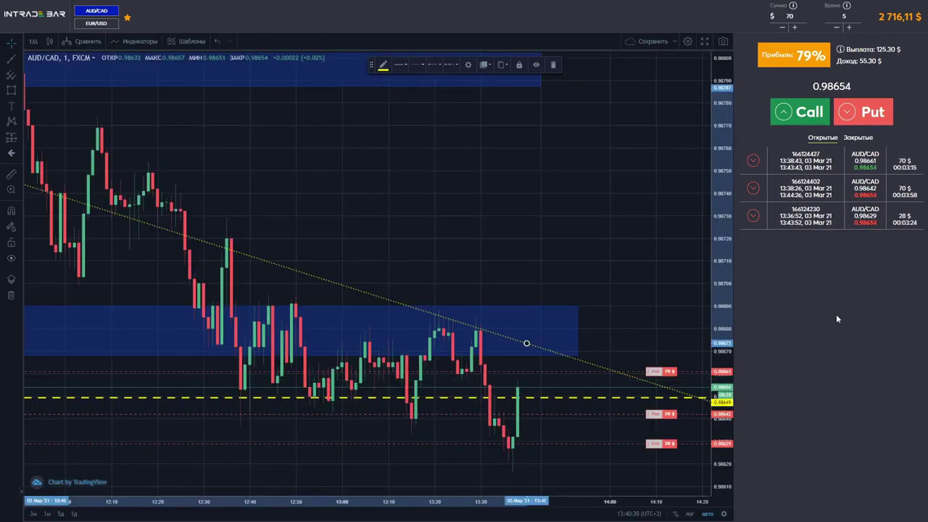
pyautogui.click(874, 120)
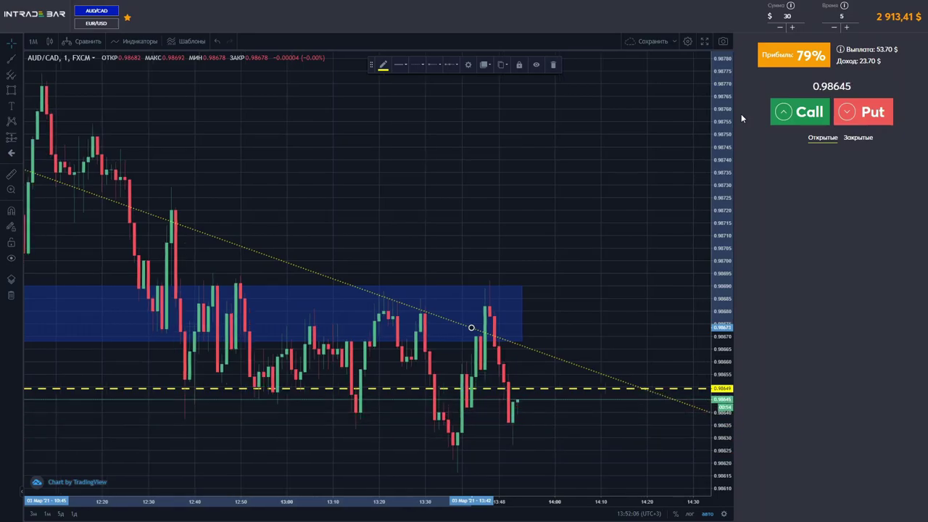
# - Scroll the chart while the open Put trades expire and settle
pyautogui.scroll(-2, 648, 417)
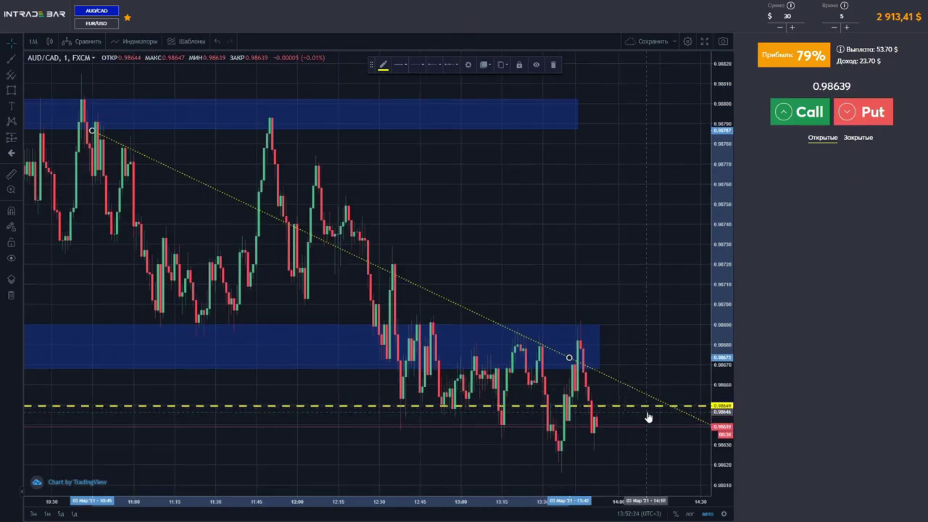
# - Lengthen the expiry for 30 $ and 75 $ Puts, then shorten to 4 minutes for a 188 $ Put
pyautogui.click(844, 27)
pyautogui.click(844, 27)
pyautogui.click(862, 112)
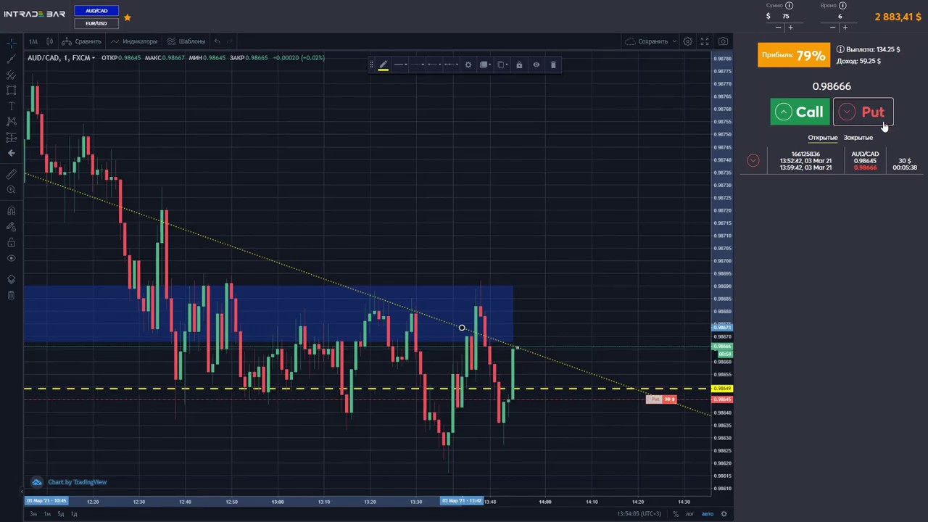
pyautogui.click(877, 118)
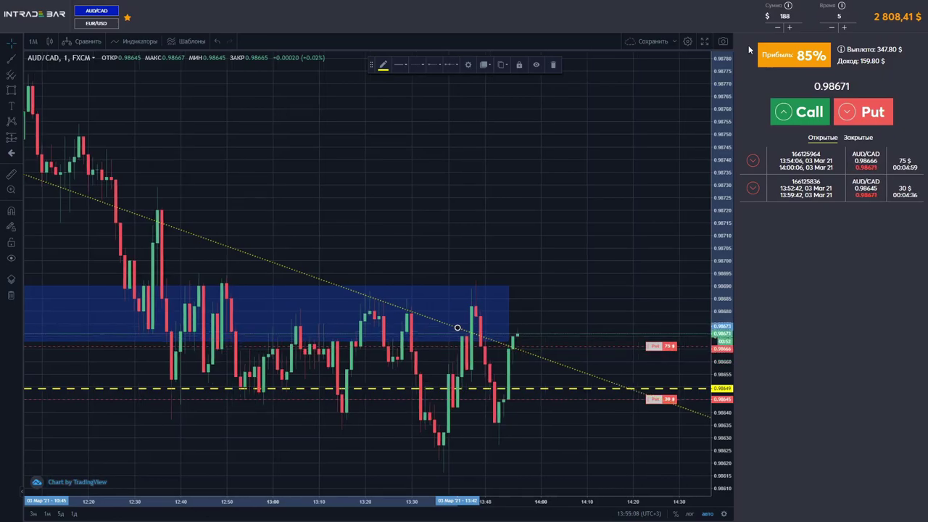
pyautogui.click(830, 27)
pyautogui.click(862, 112)
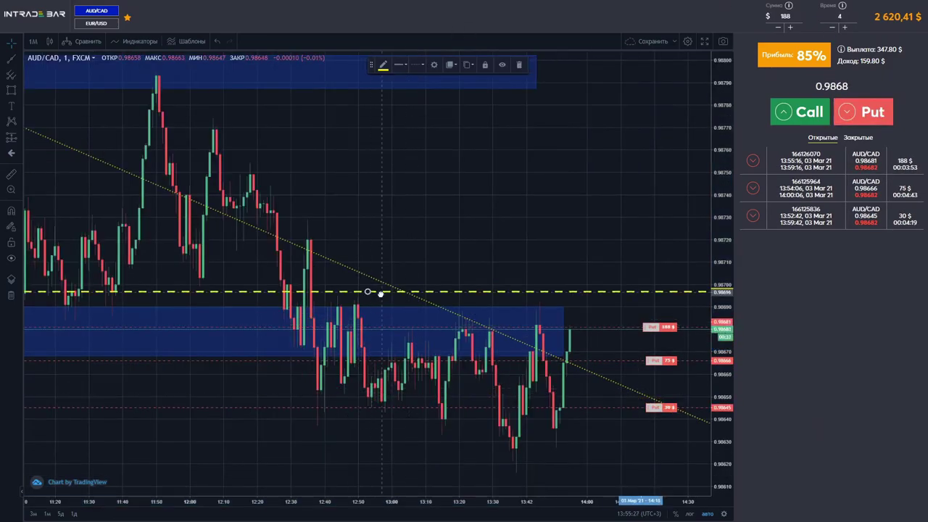